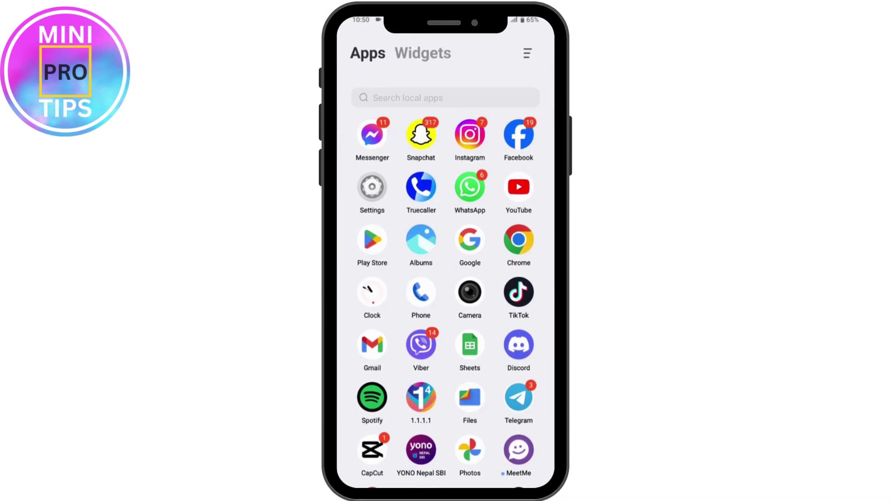
- Launch Snapchat from the Android app drawer
click(421, 133)
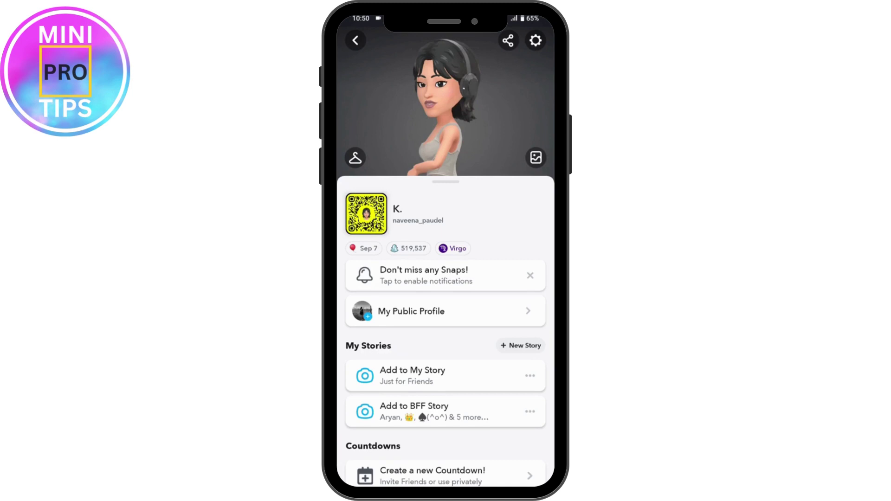
click(535, 40)
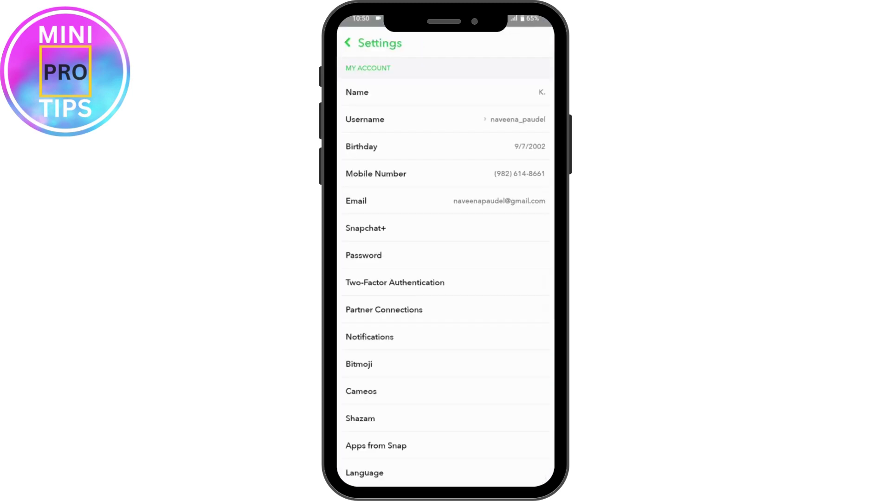
scroll(446, 279, down, 5)
scroll(446, 278, up, 2)
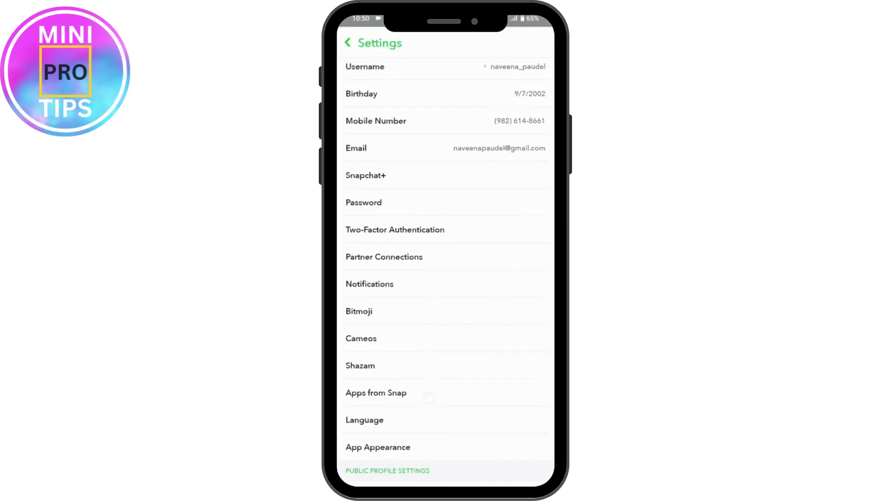
scroll(466, 174, down, 5)
scroll(466, 175, down, 5)
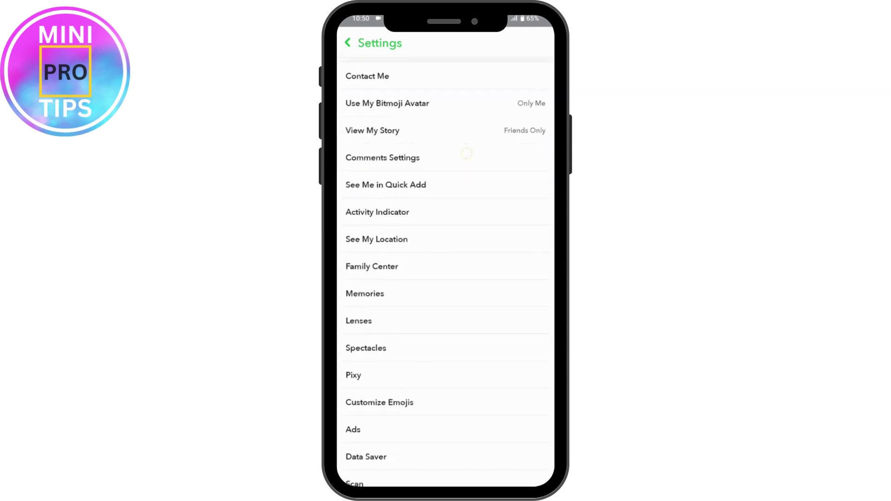
scroll(446, 279, down, 2)
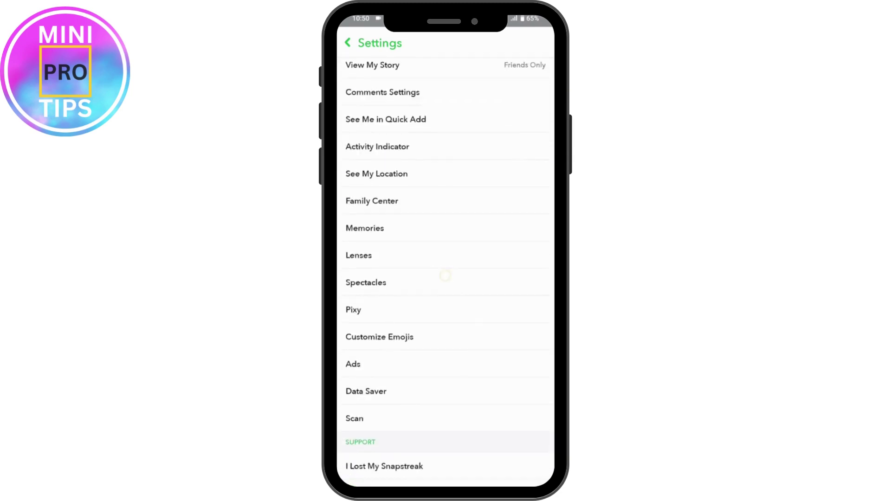
scroll(446, 278, down, 3)
- From the Lenses settings, choose Clear Local Lens Data and confirm with Clear
click(390, 192)
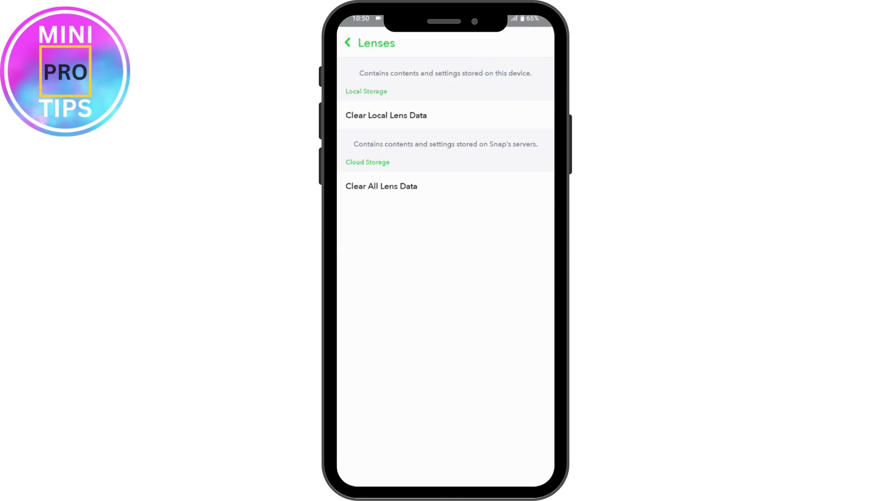
click(386, 115)
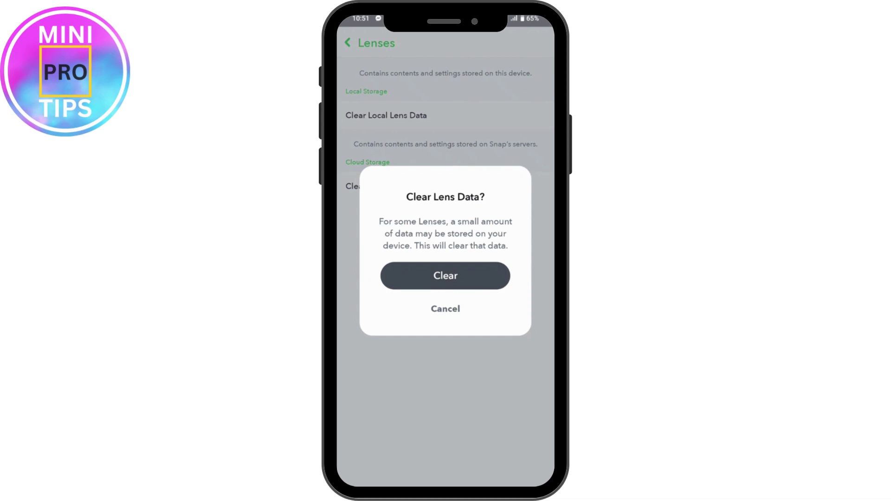
click(444, 276)
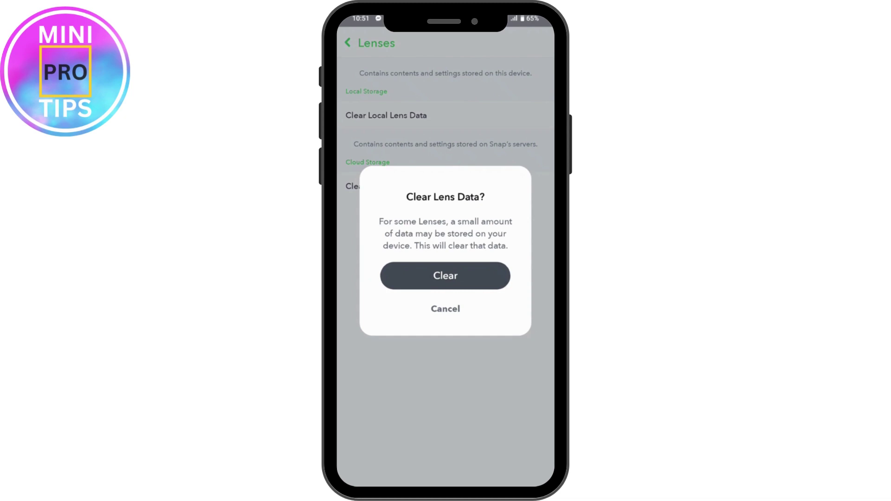